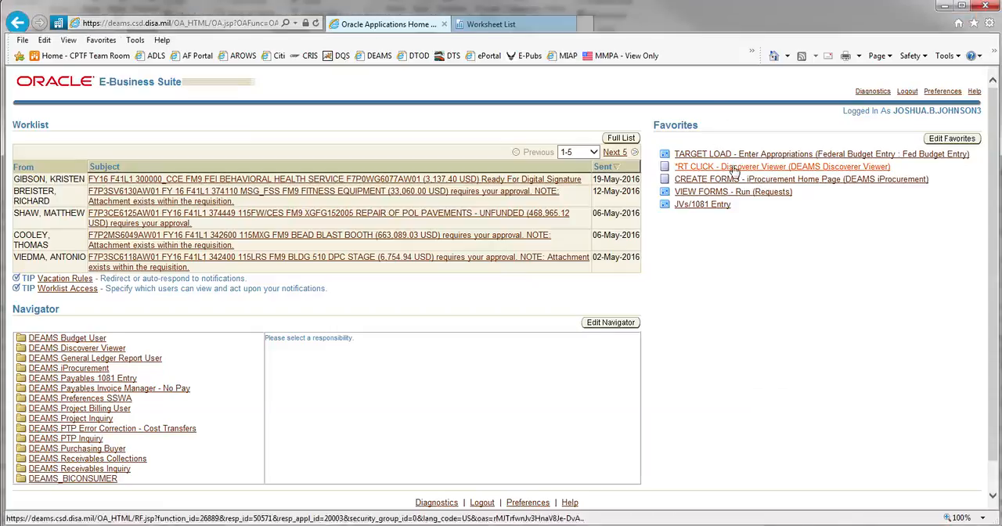
Switch to the Discoverer Viewer worksheet list that is already open alongside the Oracle home page.
right_click(734, 169)
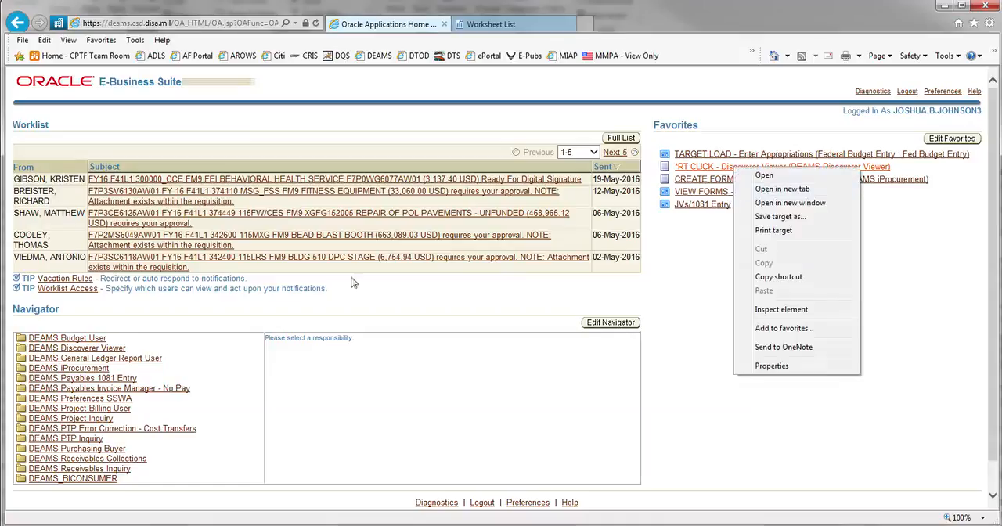
click(301, 314)
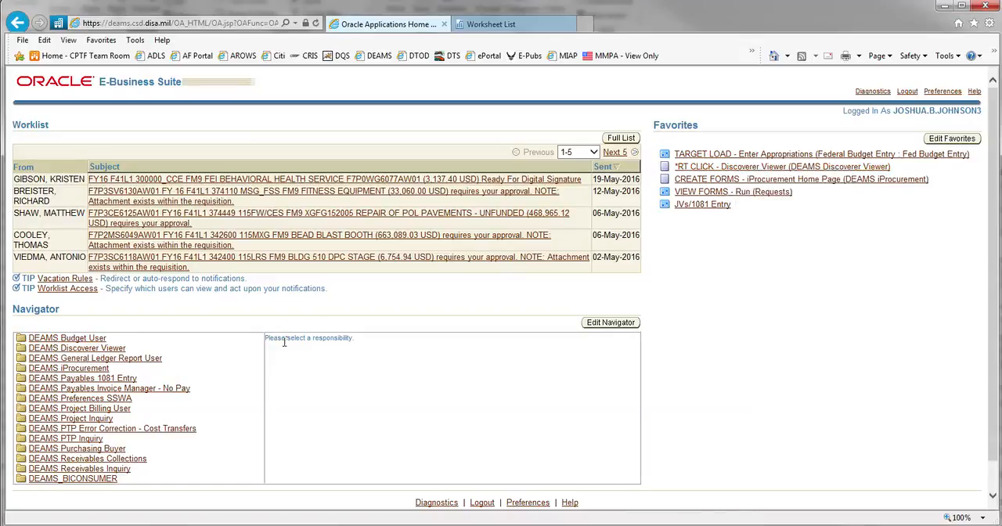
right_click(759, 168)
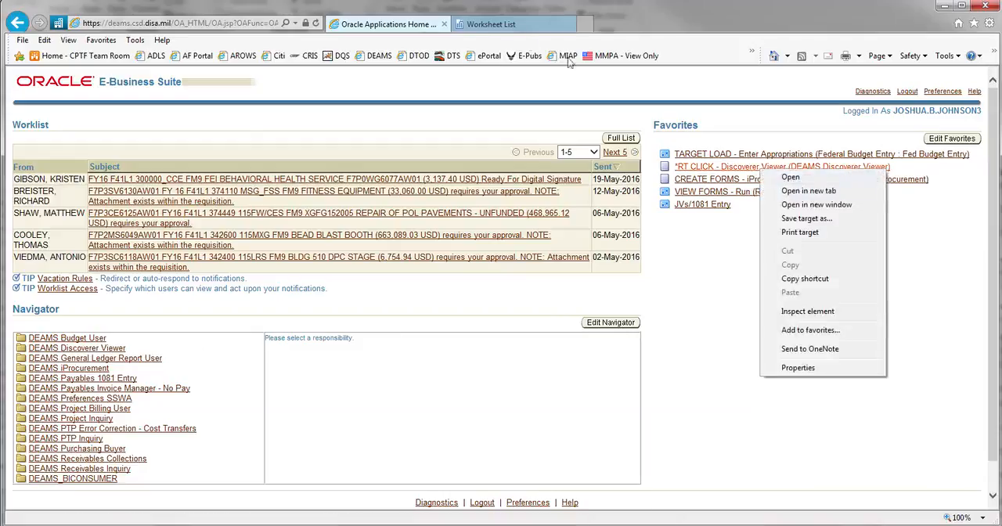
click(506, 28)
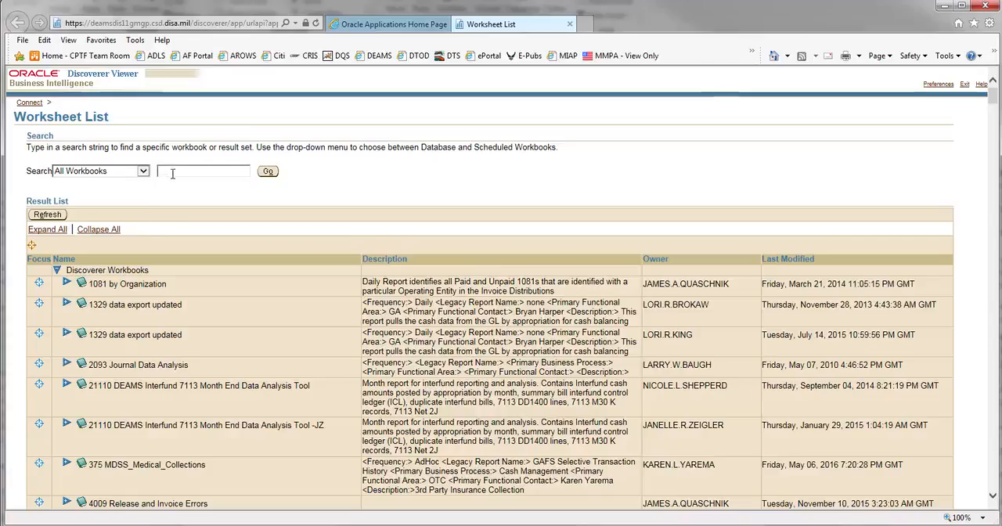
Search all workbooks for STH and open the GL Transactions worksheet of General Ledger Transactions STH - NEW.
text(STN)
click(267, 173)
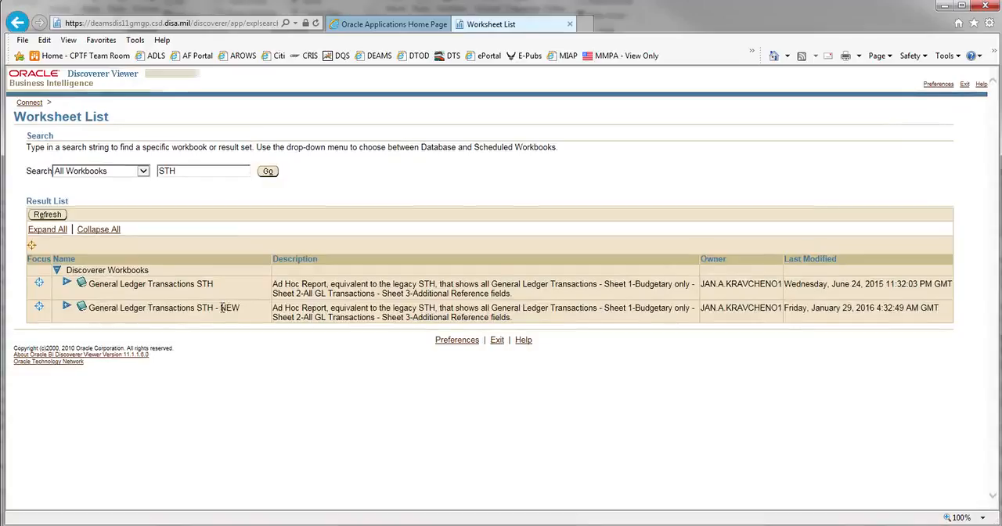
drag(220, 307, 239, 308)
click(235, 317)
click(67, 308)
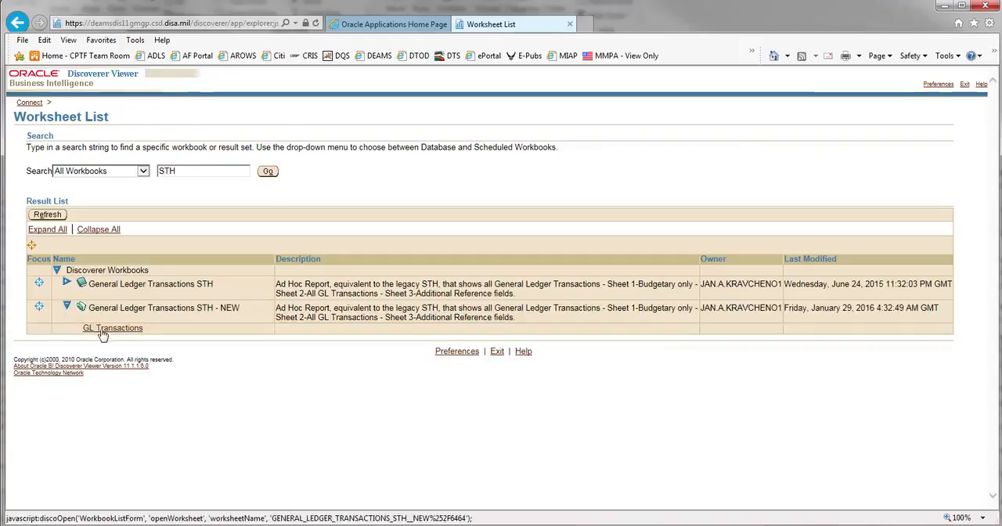
click(101, 333)
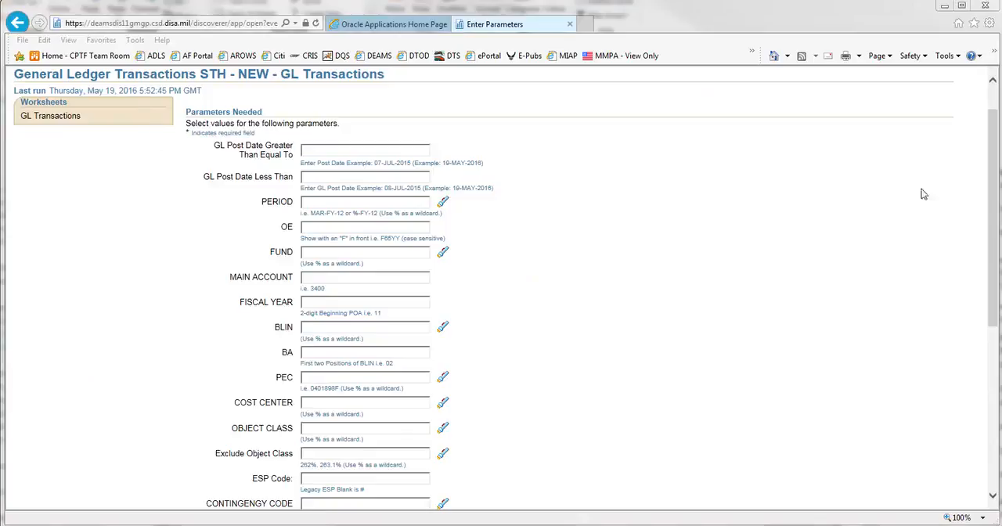
Set the GL Post Date Greater Than Equal To parameter to 01-OCT-2015 and OE to F41L1.
drag(995, 185, 994, 142)
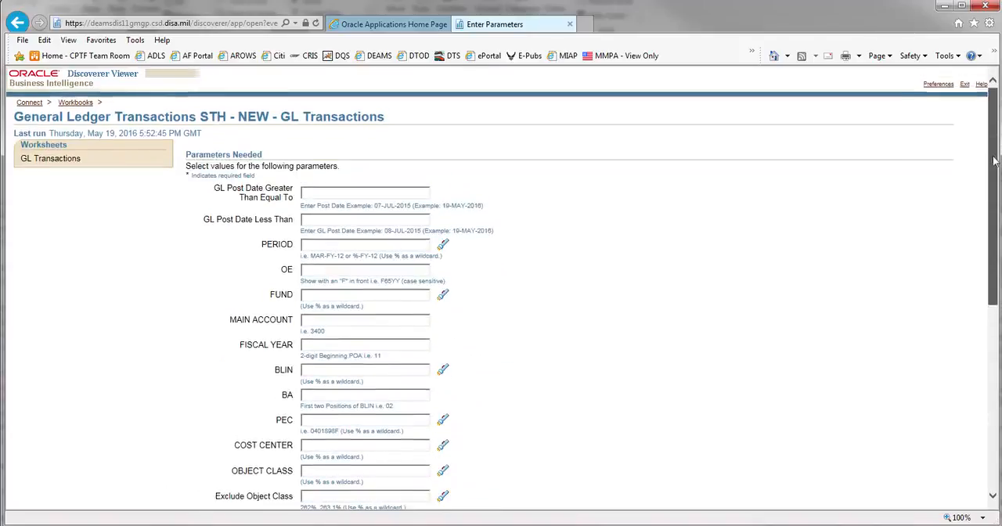
click(309, 192)
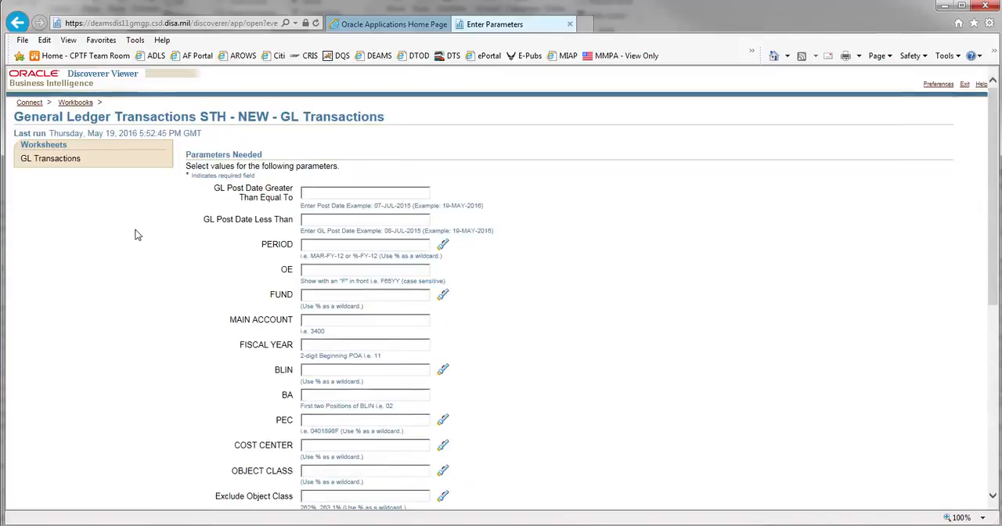
text(01-OCT-2015)
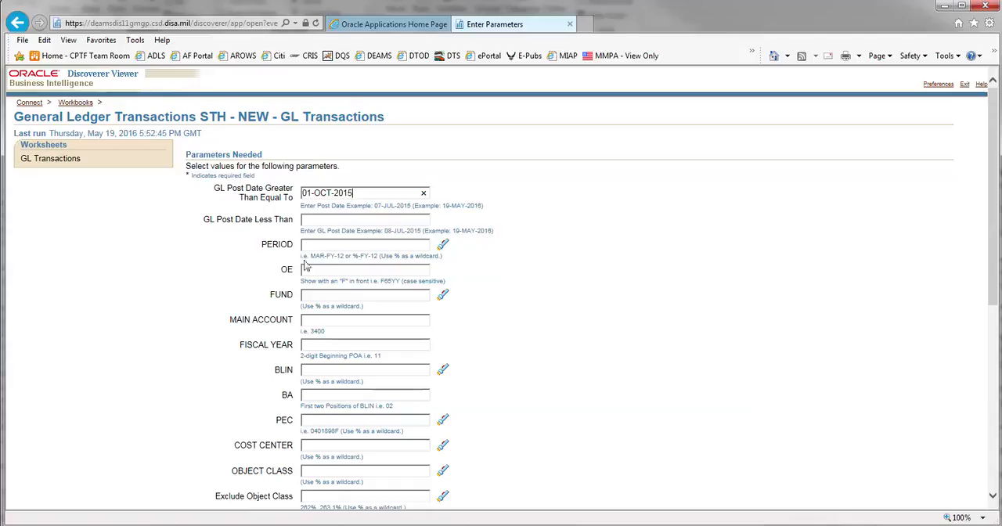
click(308, 270)
text(F41L1)
click(309, 328)
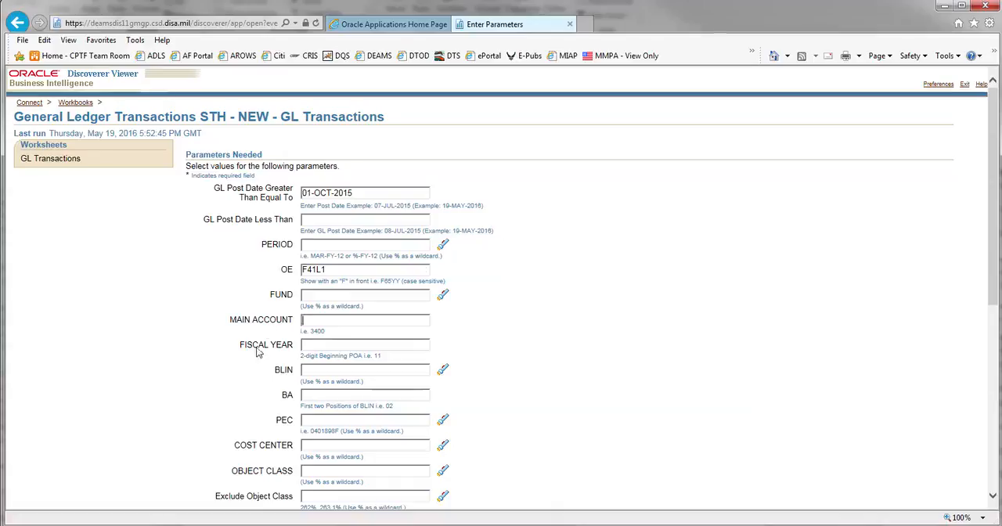
Set the AAI parameter to 387700.
scroll(258, 352, down, 2)
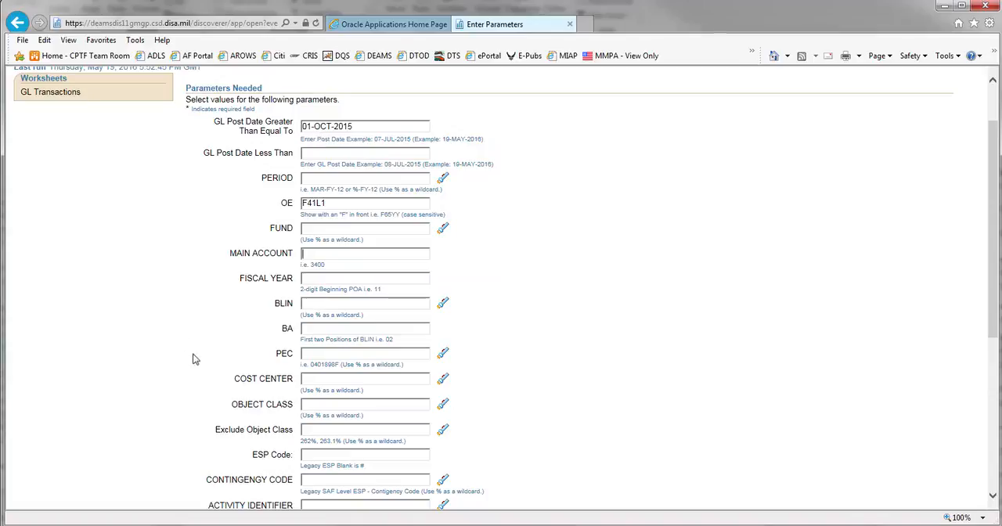
scroll(194, 358, down, 1)
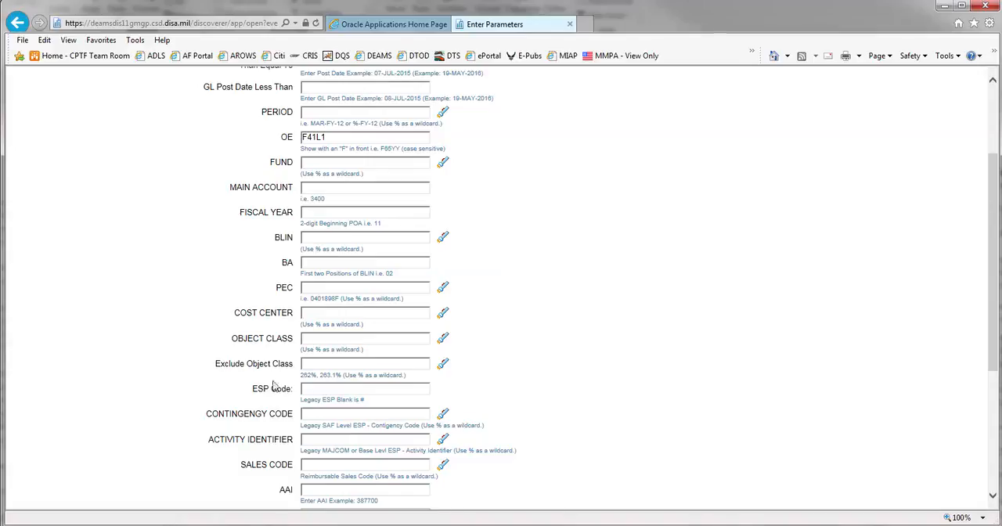
scroll(254, 443, down, 2)
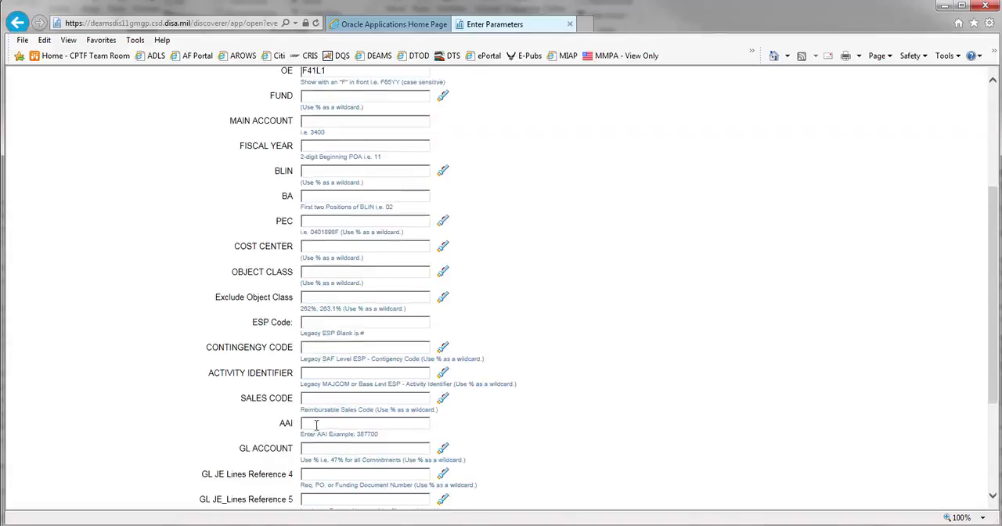
scroll(280, 417, down, 2)
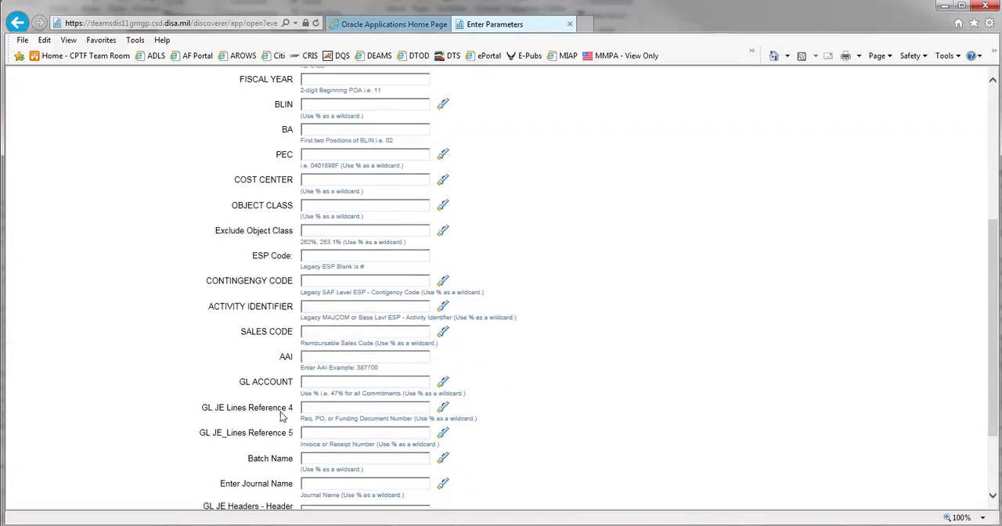
click(368, 367)
text(387700)
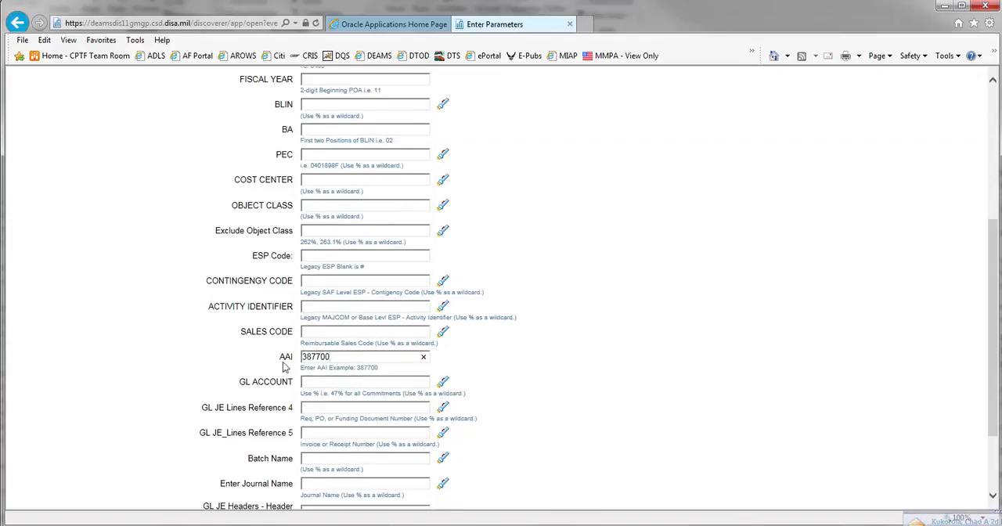
Copy the whole list of GL account codes from the sticky note into the GL ACCOUNT parameter and run the query.
click(316, 384)
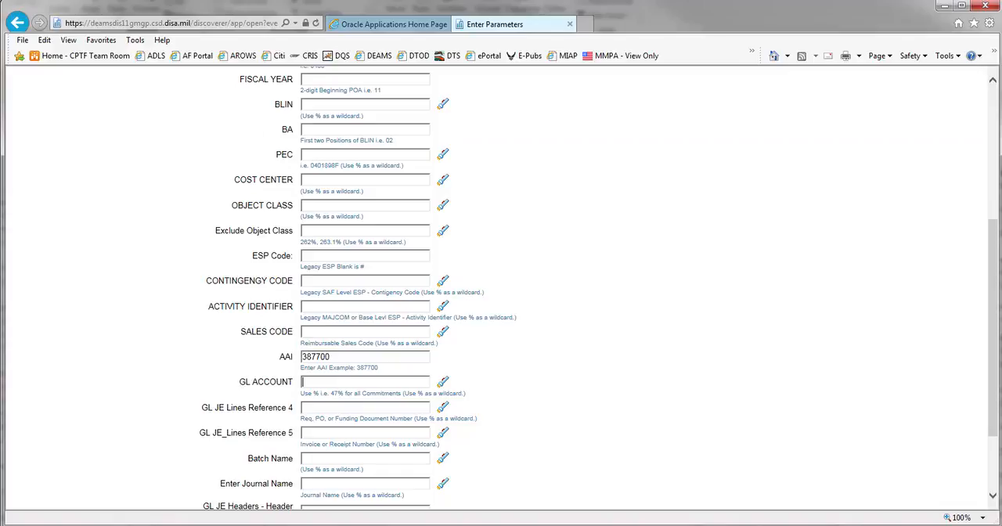
click(240, 525)
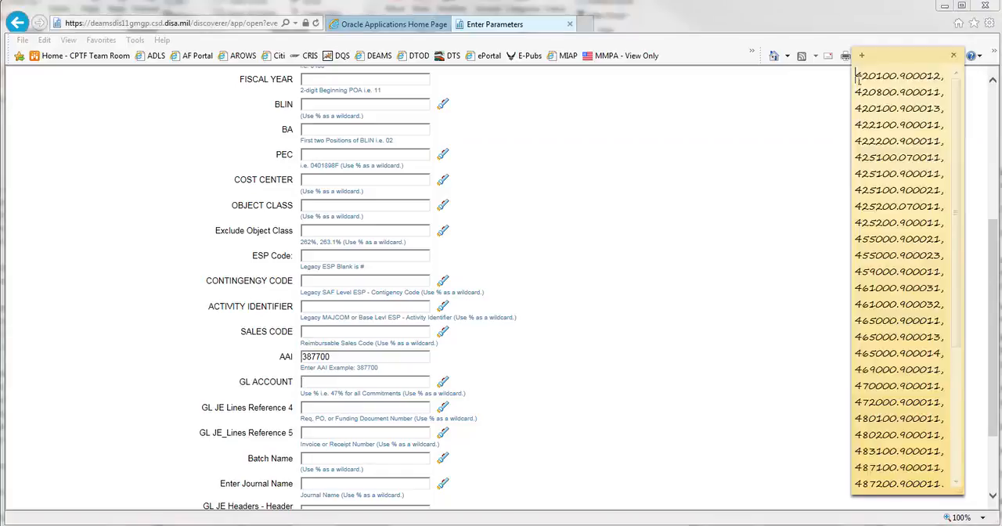
drag(856, 78, 947, 458)
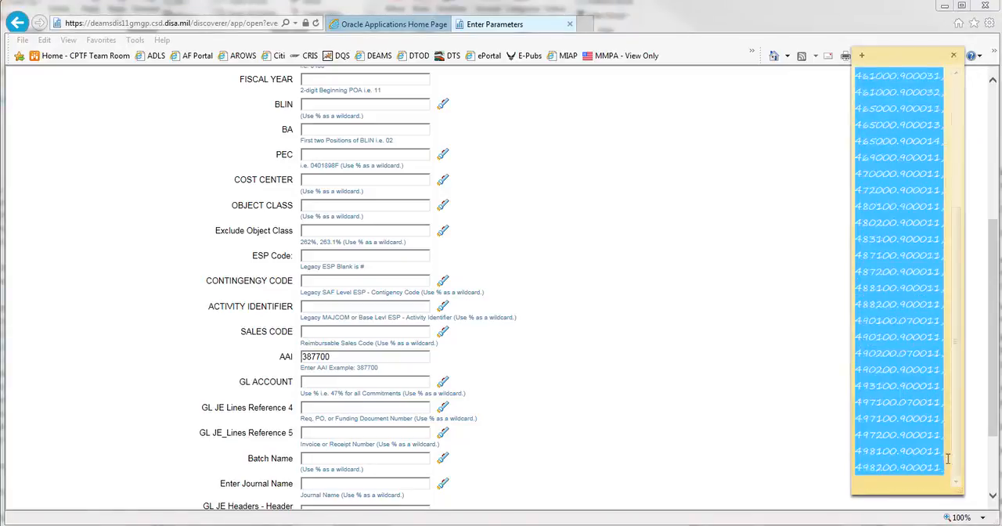
click(315, 383)
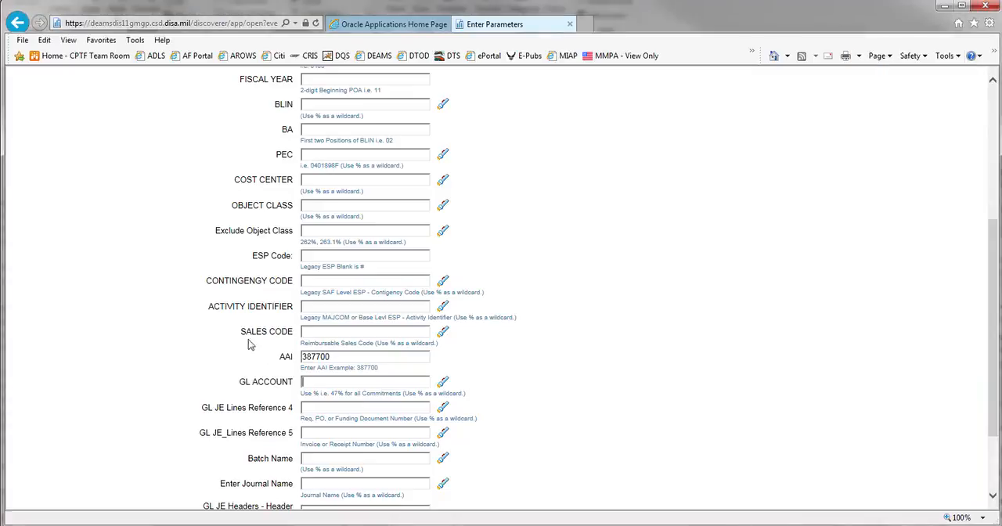
key(ctrl+v)
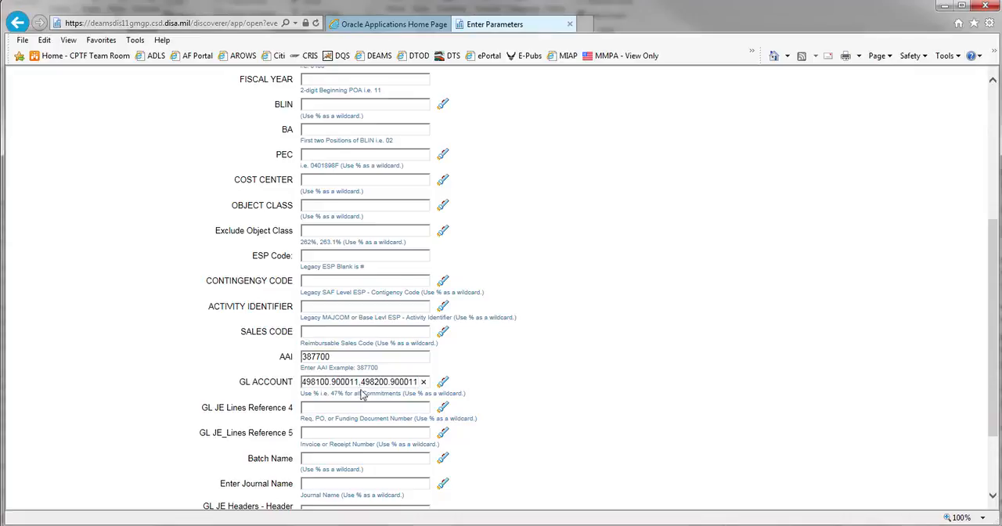
scroll(266, 422, down, 3)
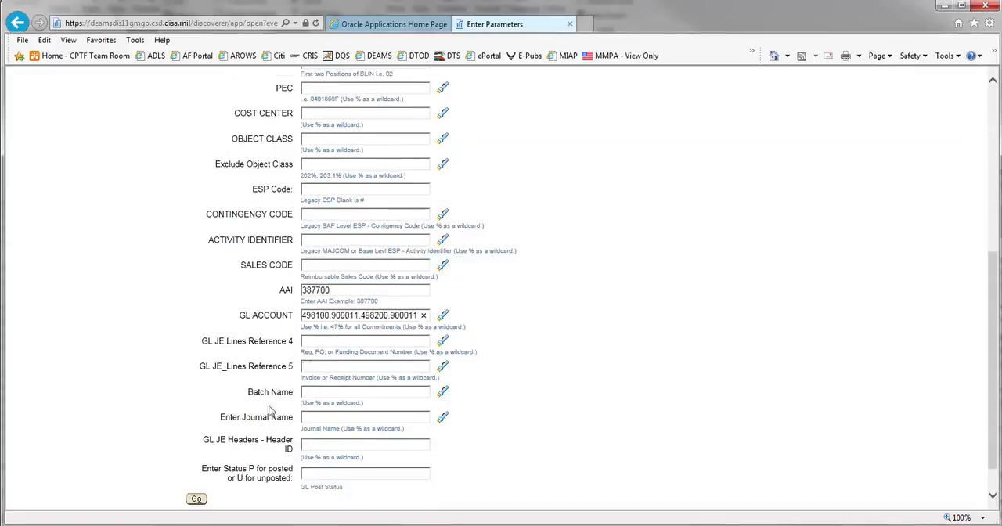
click(196, 500)
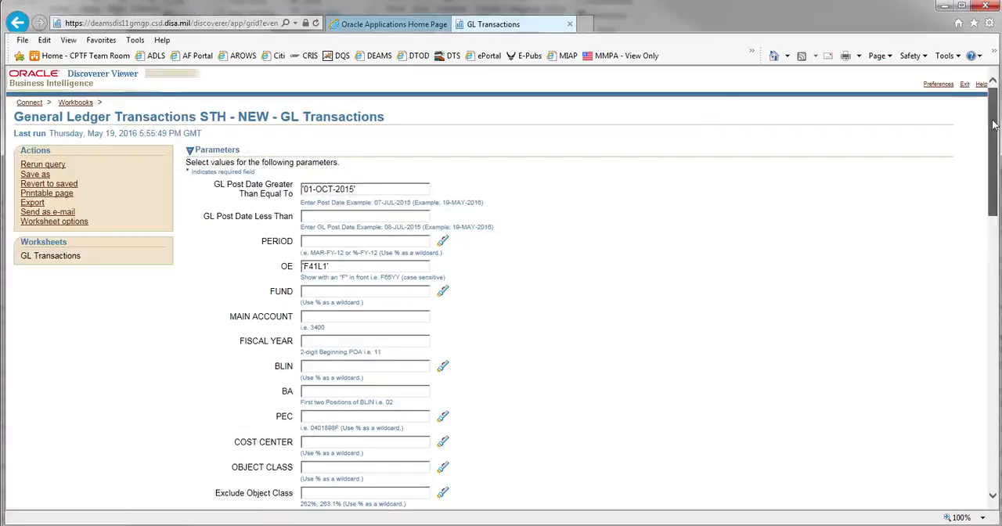
Export the GL Transactions results as a Microsoft Excel Workbook (*.xls).
drag(992, 125, 993, 175)
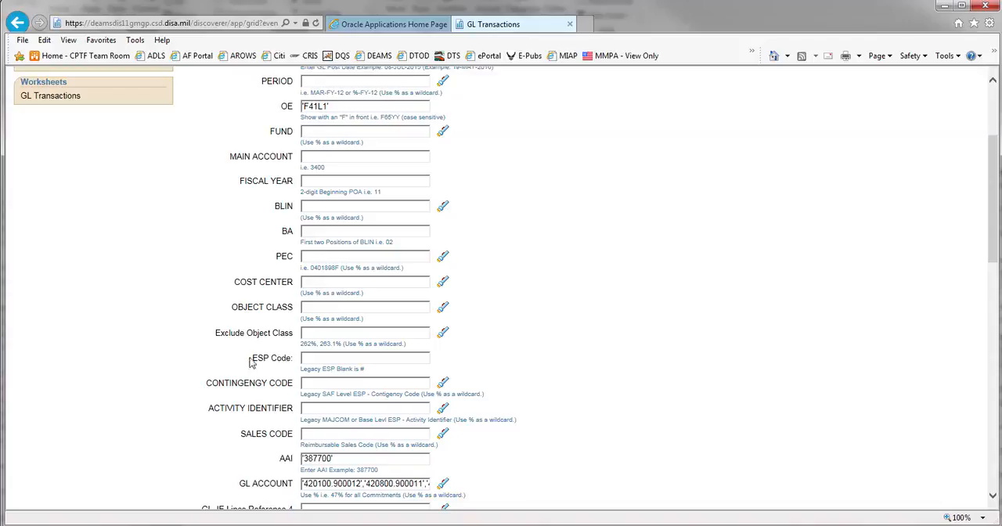
drag(991, 173, 994, 91)
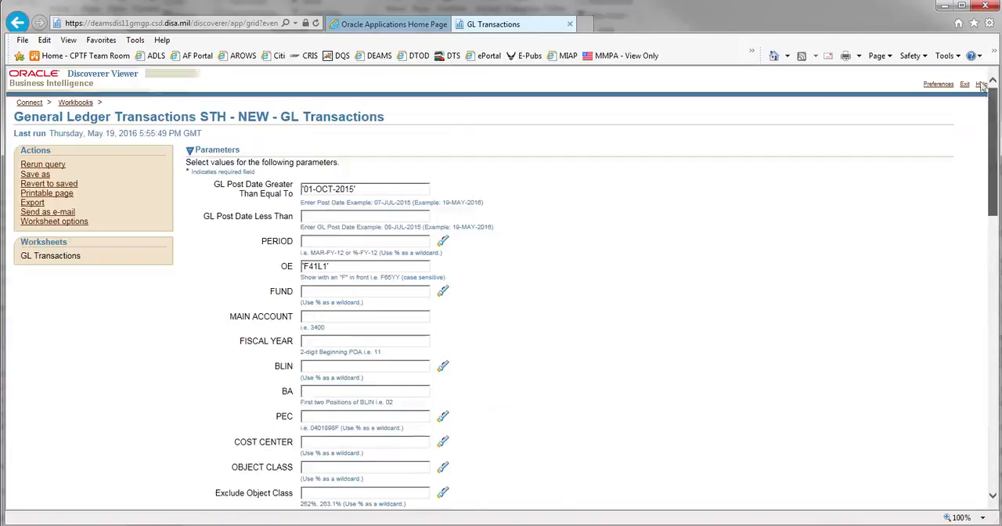
click(32, 202)
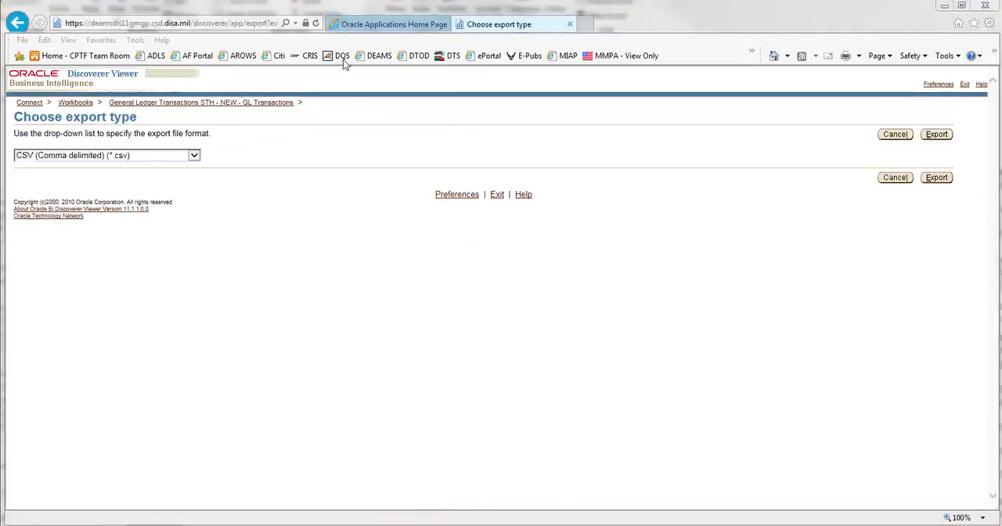
click(194, 156)
click(138, 201)
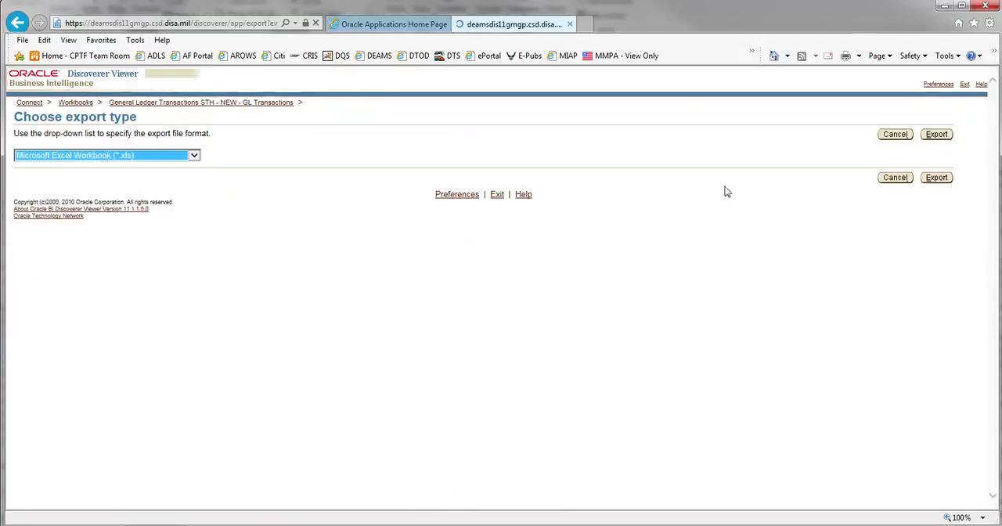
click(943, 183)
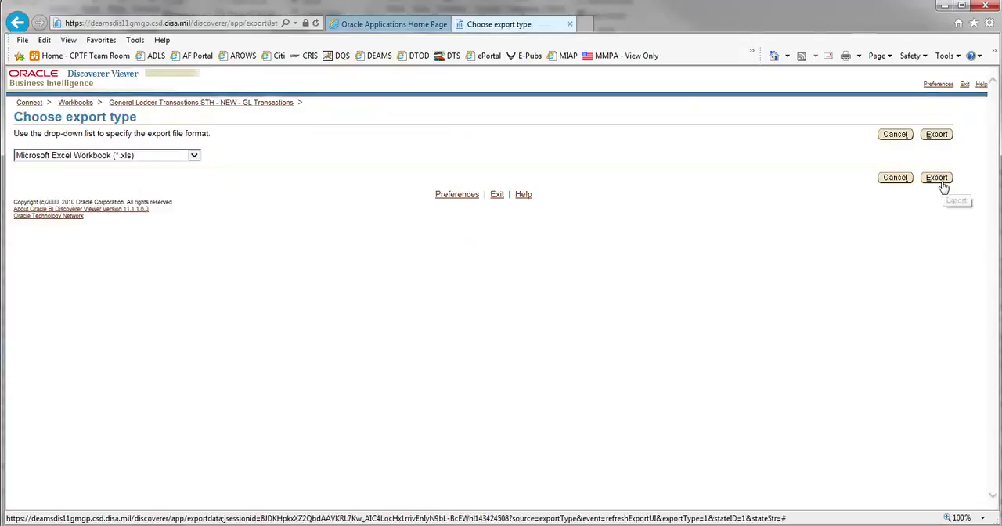
click(943, 183)
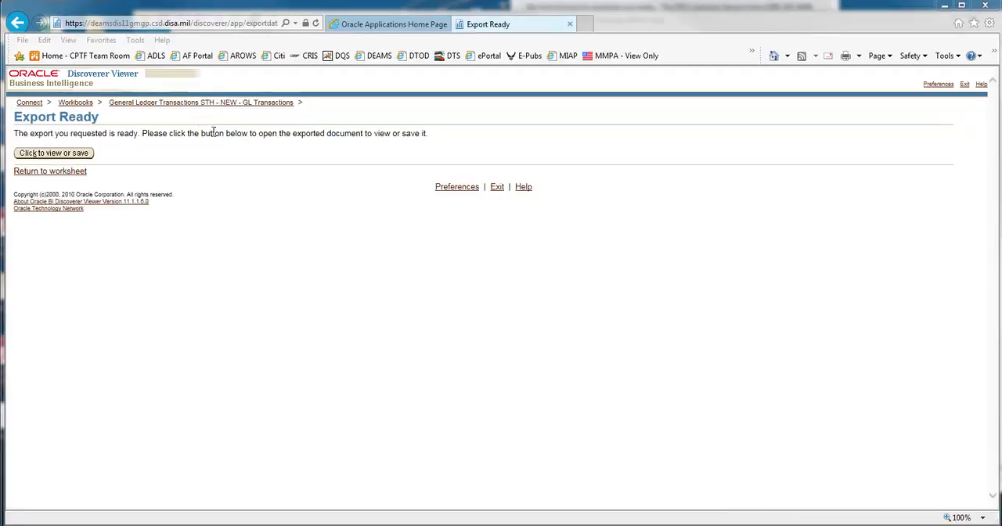
Try to save the exported file in the Documents library as GL Transactions - 05/19/2016, type Microsoft Excel 97-2003 Worksheet.
click(50, 156)
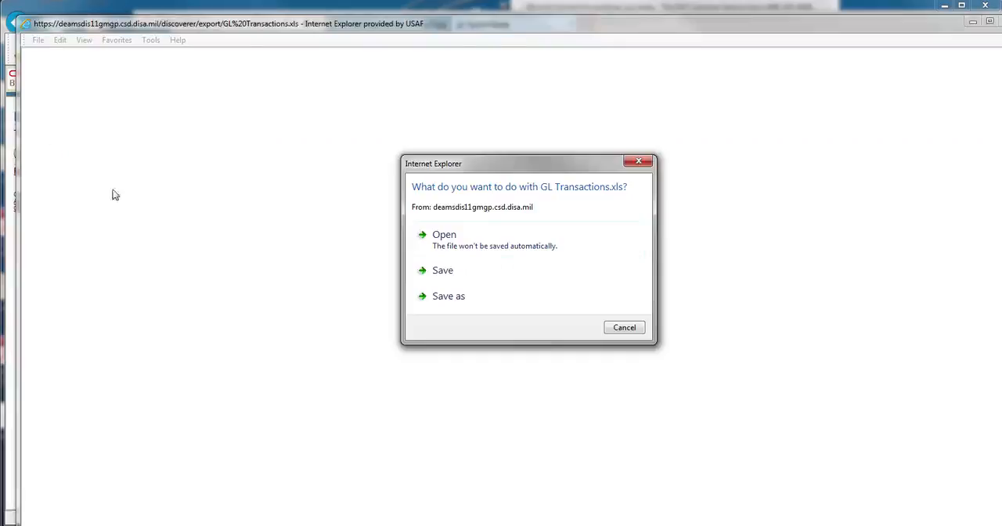
click(452, 297)
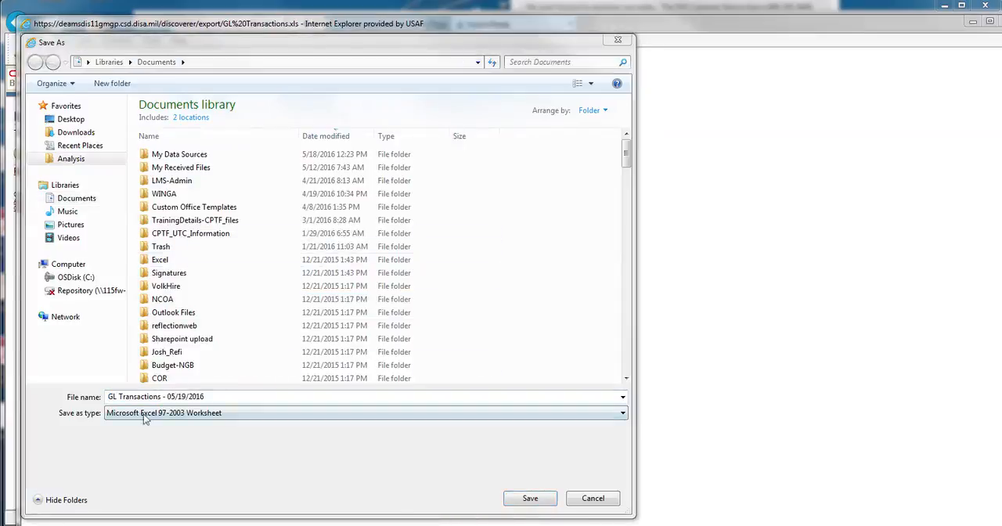
click(530, 501)
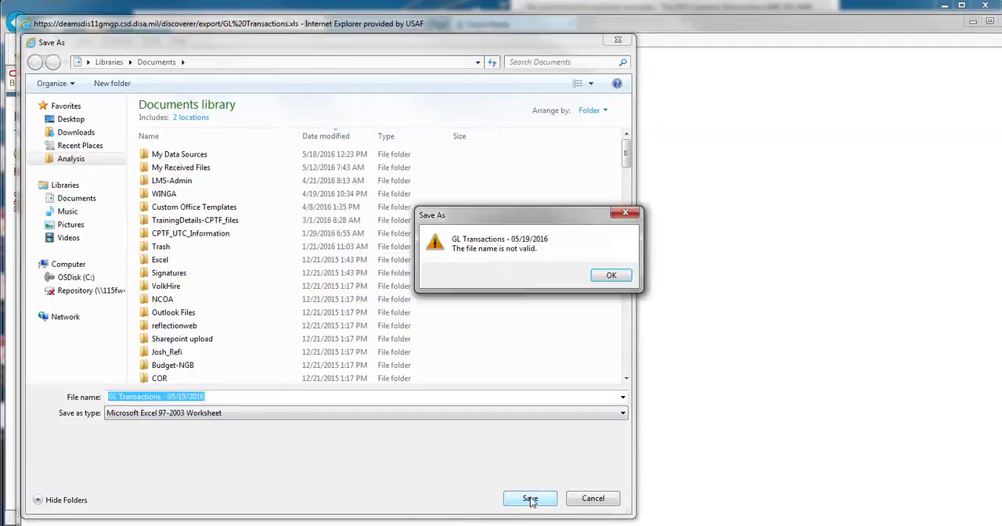
click(620, 279)
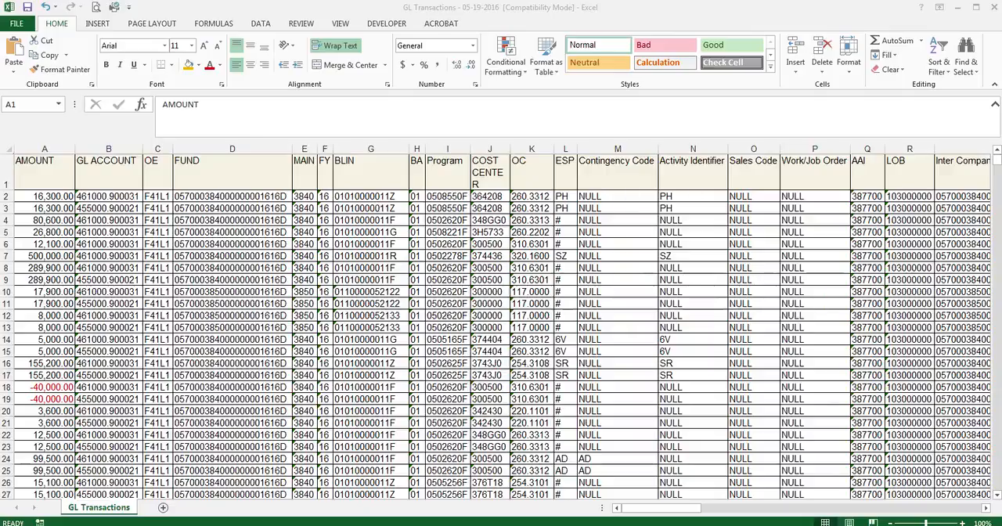
Examine the list of distinct values in the Reference 1 column's filter, from document numbers to vendor names, without filtering anything out.
scroll(501, 321, right, 3)
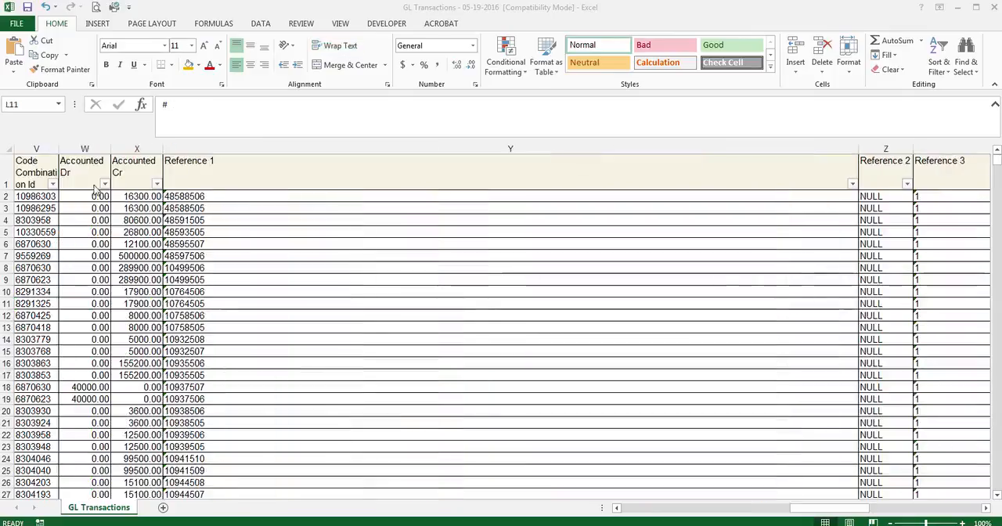
click(851, 185)
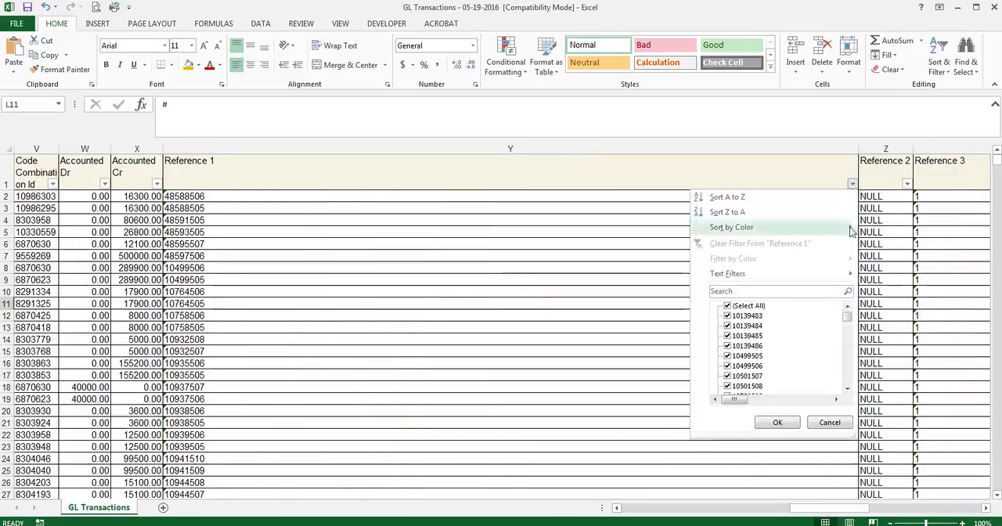
scroll(851, 325, down, 5)
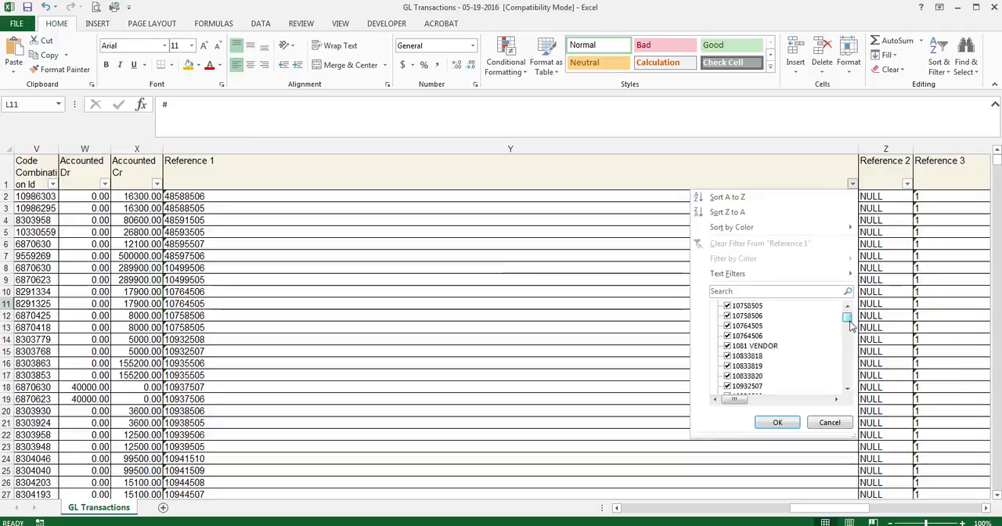
drag(851, 325, 848, 385)
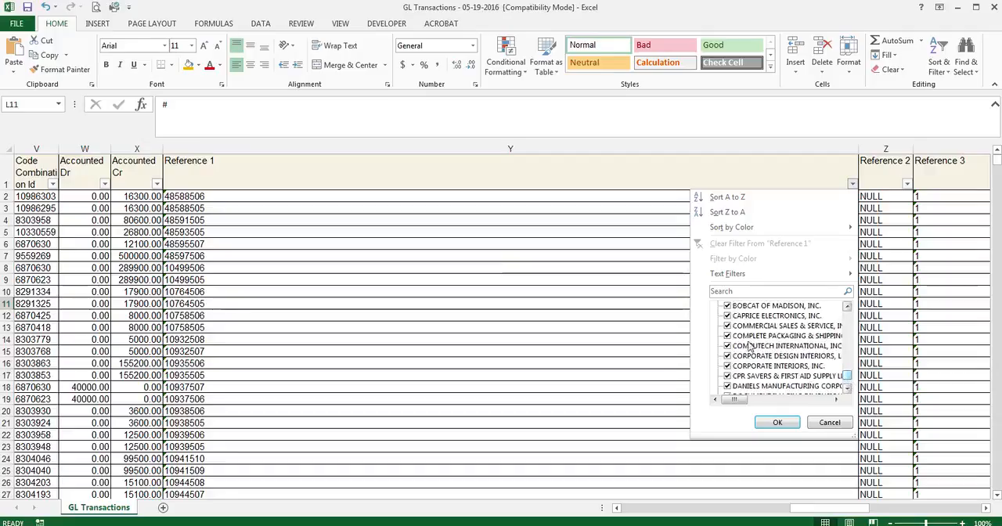
mouse_move(733, 402)
mouse_down()
mouse_move(745, 404)
mouse_move(733, 404)
mouse_up()
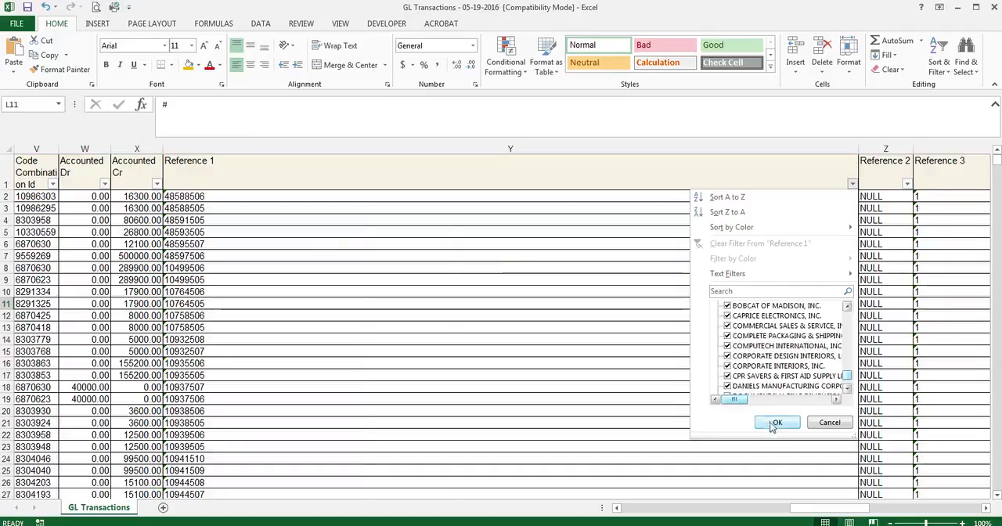
click(773, 423)
Examine the distinct values available in the Reference 4 column's filter without applying a filter.
scroll(392, 313, right, 4)
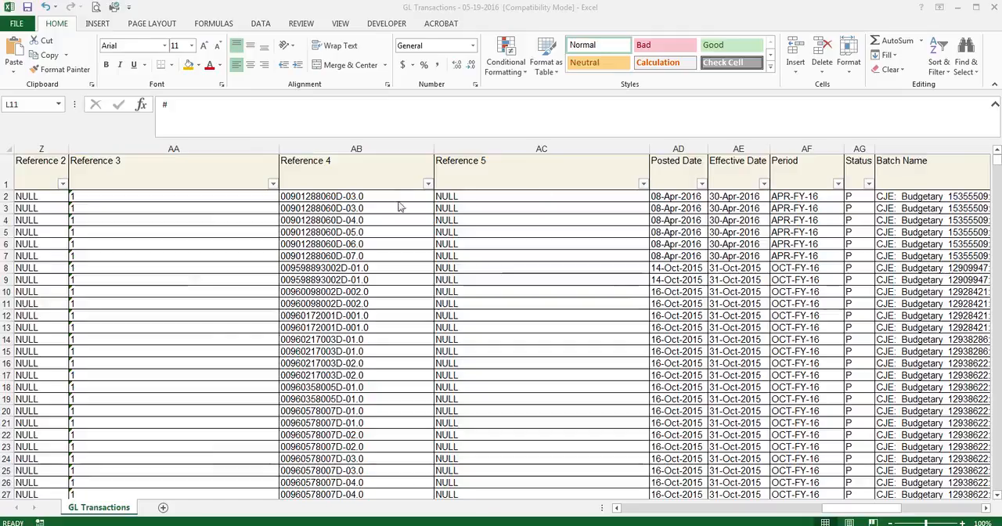
click(428, 186)
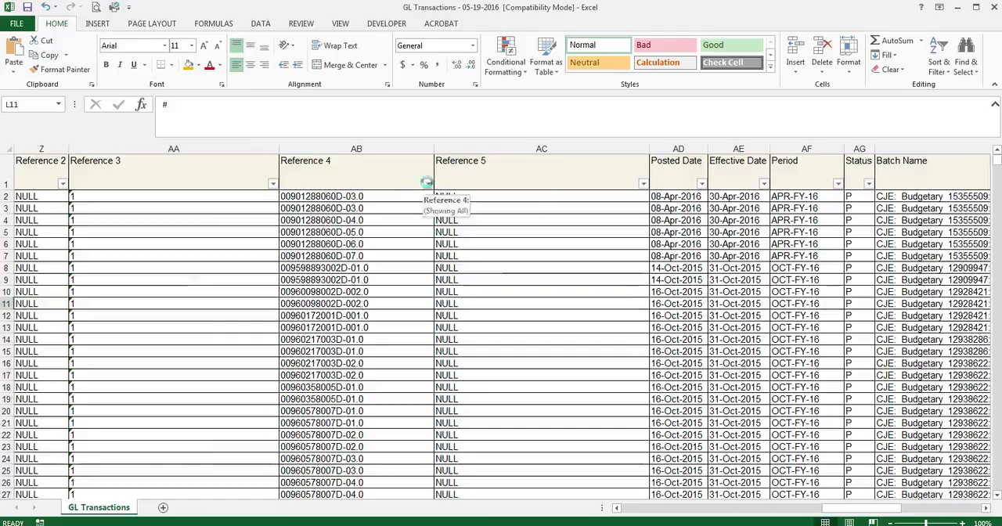
click(429, 185)
drag(424, 311, 422, 356)
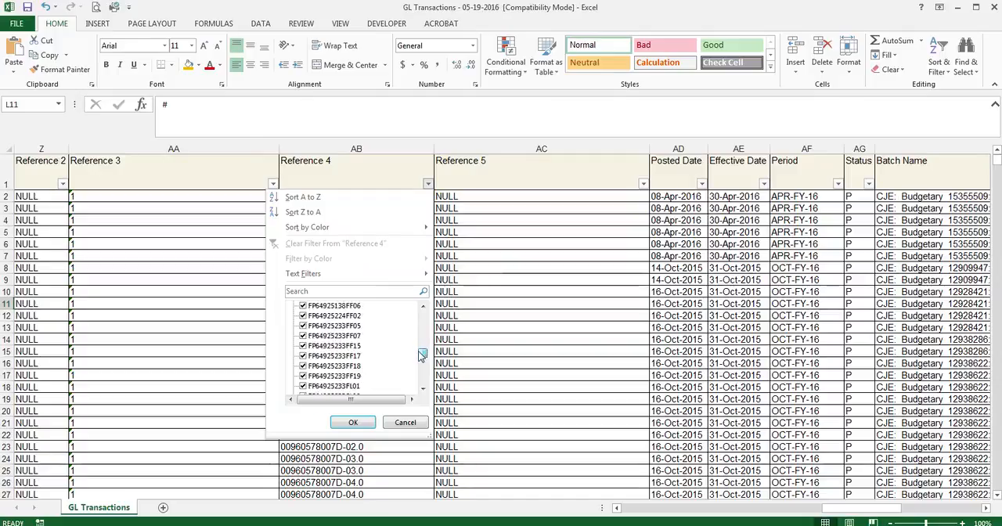
drag(421, 355, 422, 363)
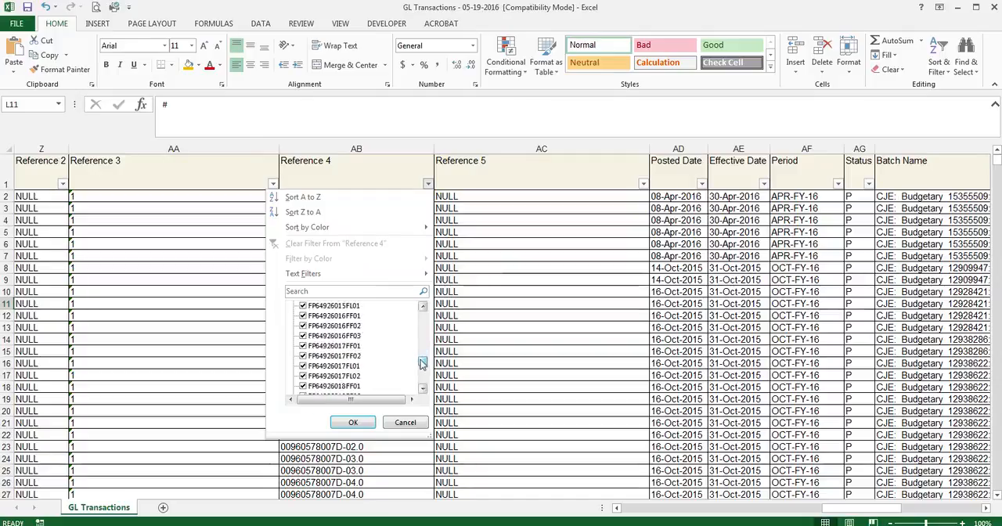
click(404, 423)
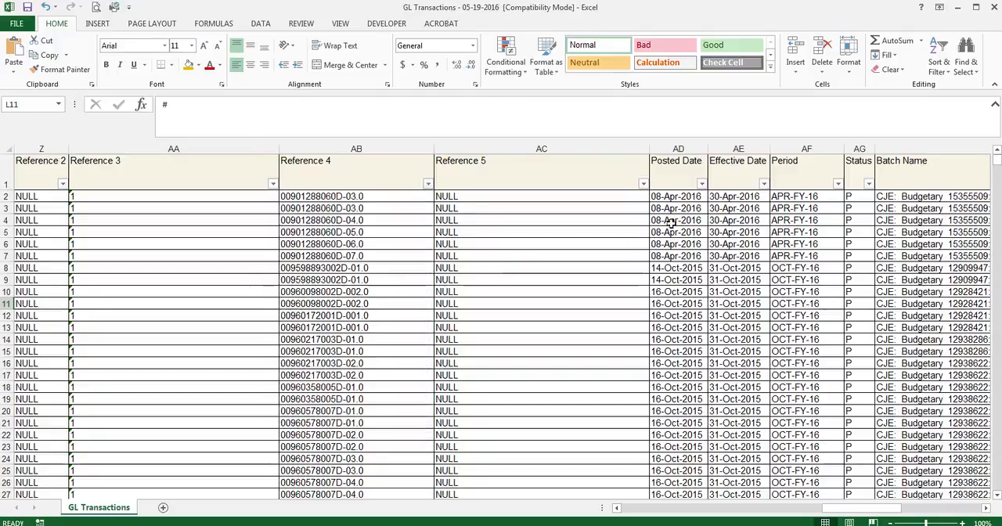
Look through the distinct values in the Reference 5 column's filter and leave the data unfiltered.
click(643, 184)
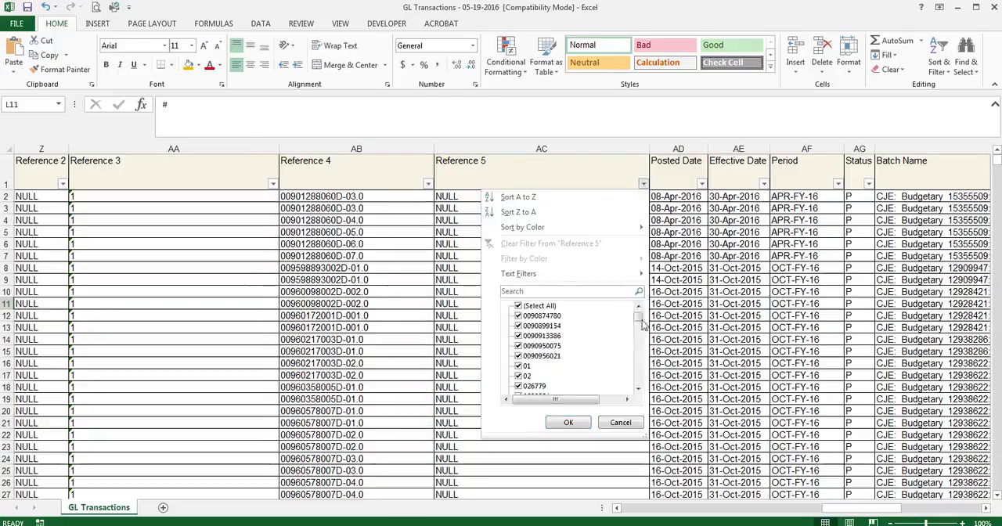
drag(638, 321, 640, 366)
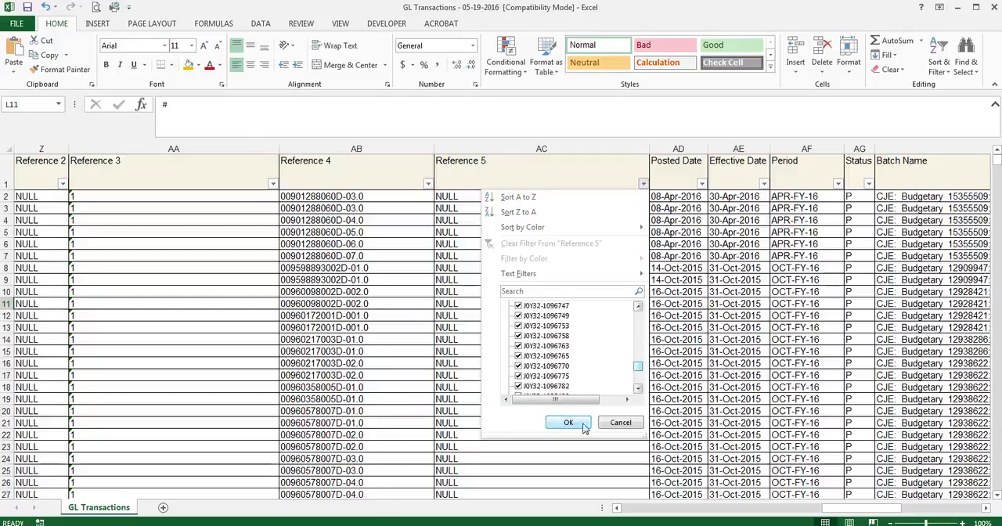
key(Escape)
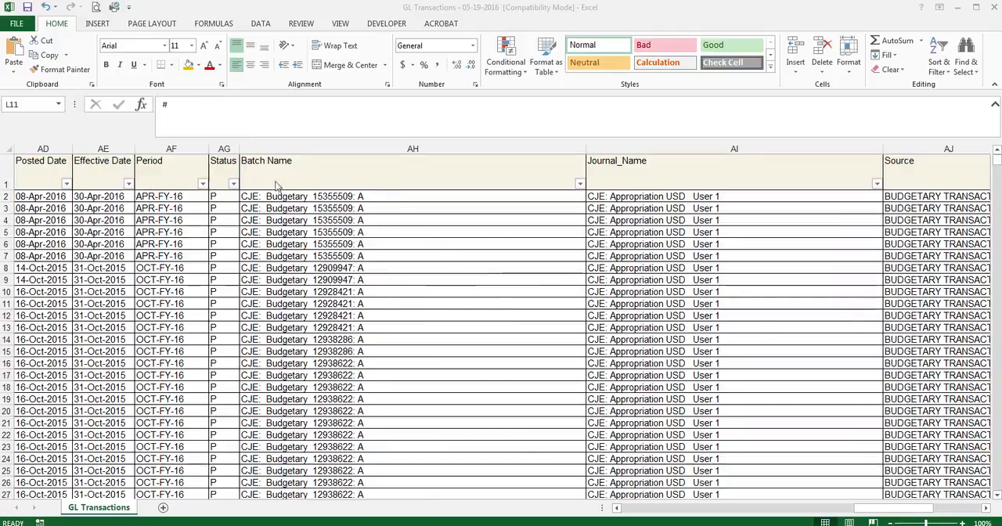
Review the transaction sources in the Source column's filter and the categories in the CAT column's filter, keeping all values selected.
click(873, 509)
drag(884, 510, 919, 510)
click(782, 183)
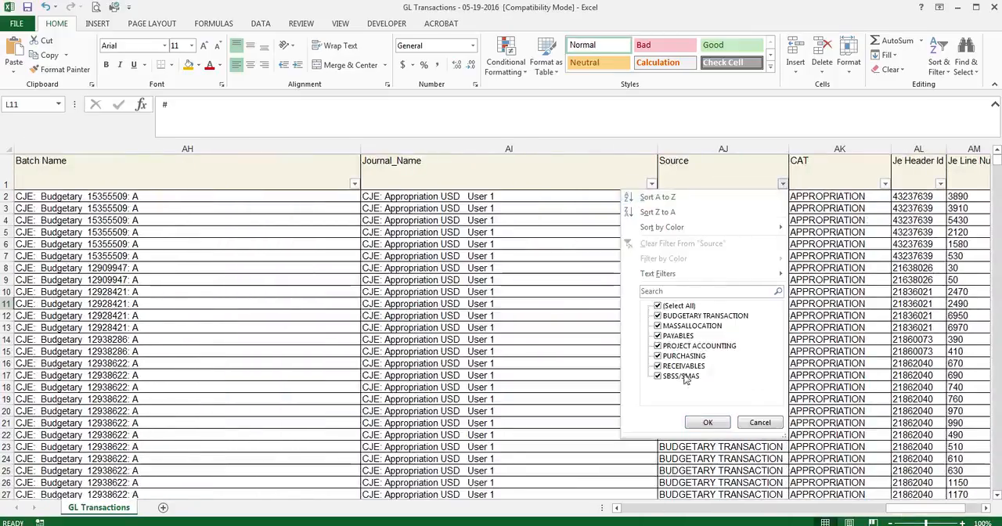
click(714, 423)
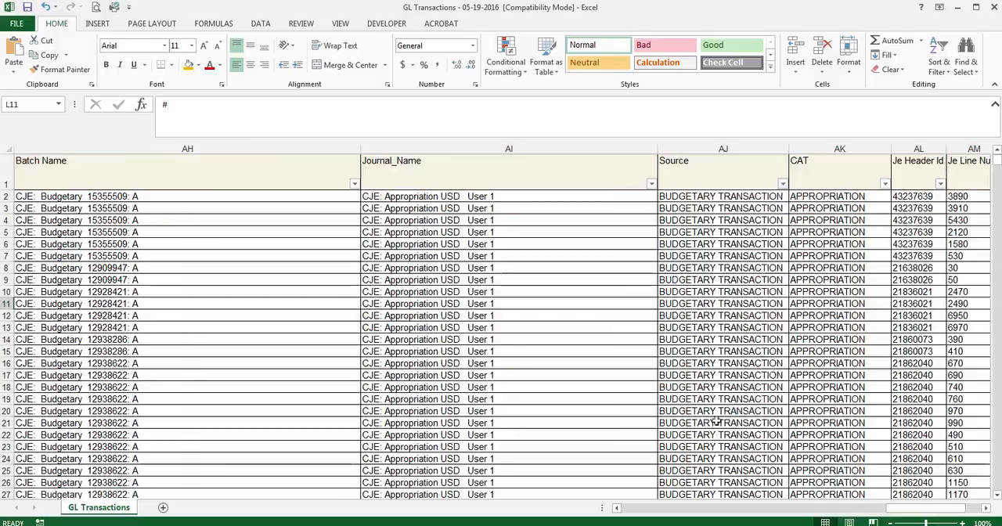
click(885, 184)
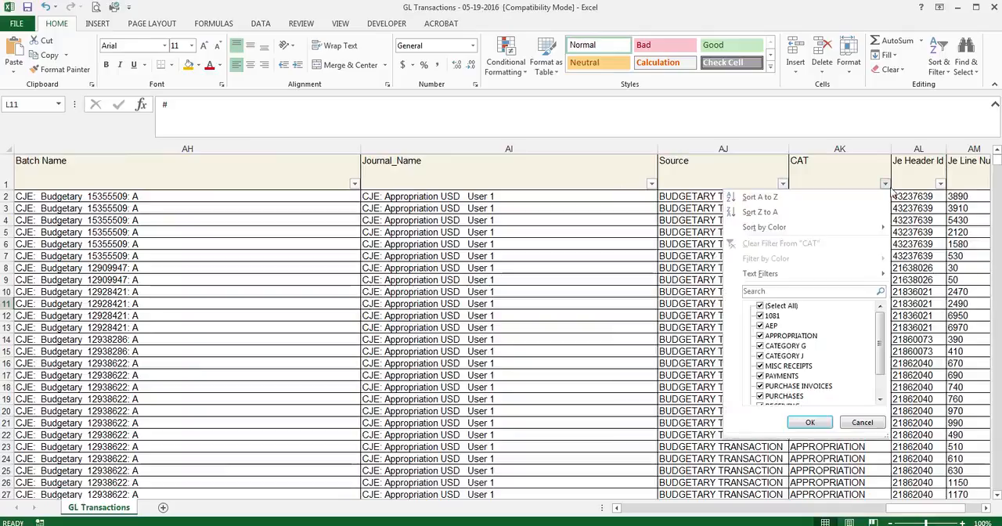
click(888, 186)
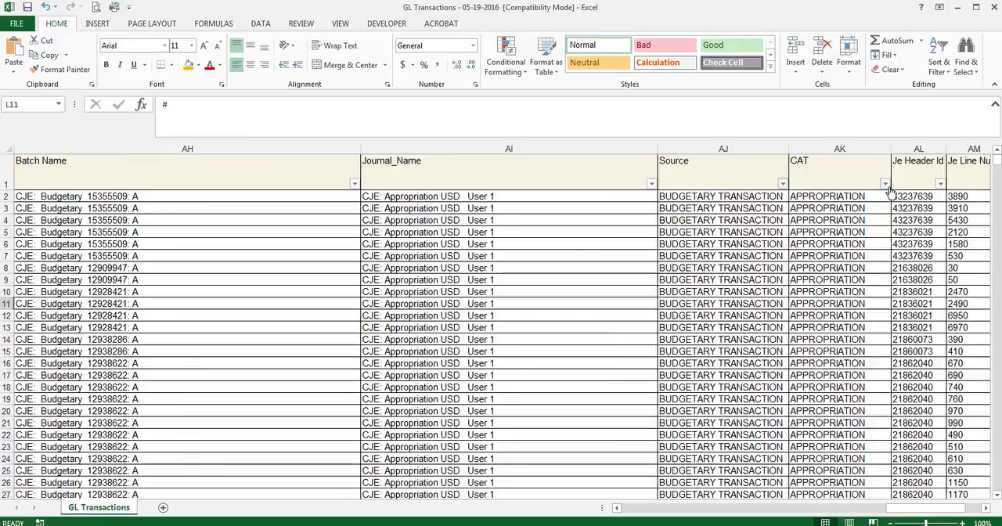
Examine the remaining columns at the end of the report, from Reference 6 to CRIS Status.
click(985, 508)
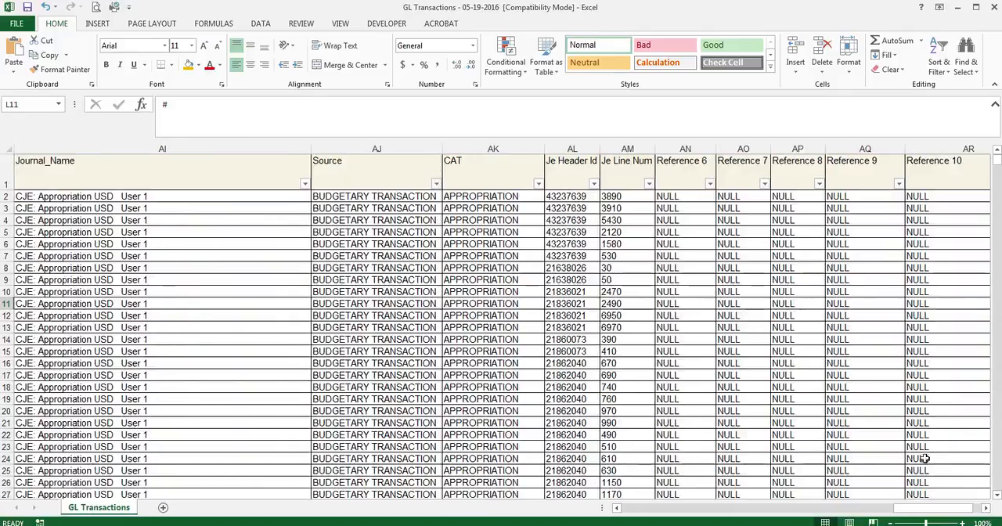
click(985, 509)
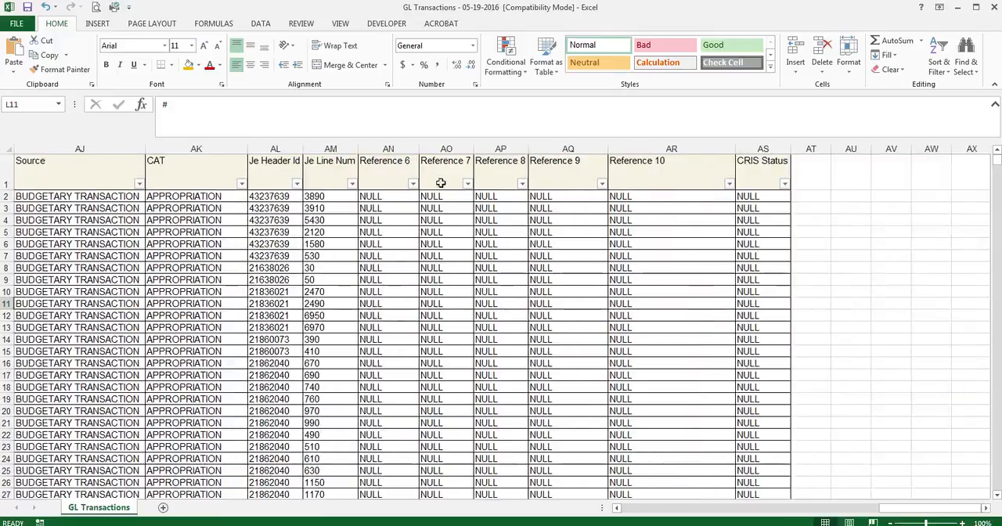